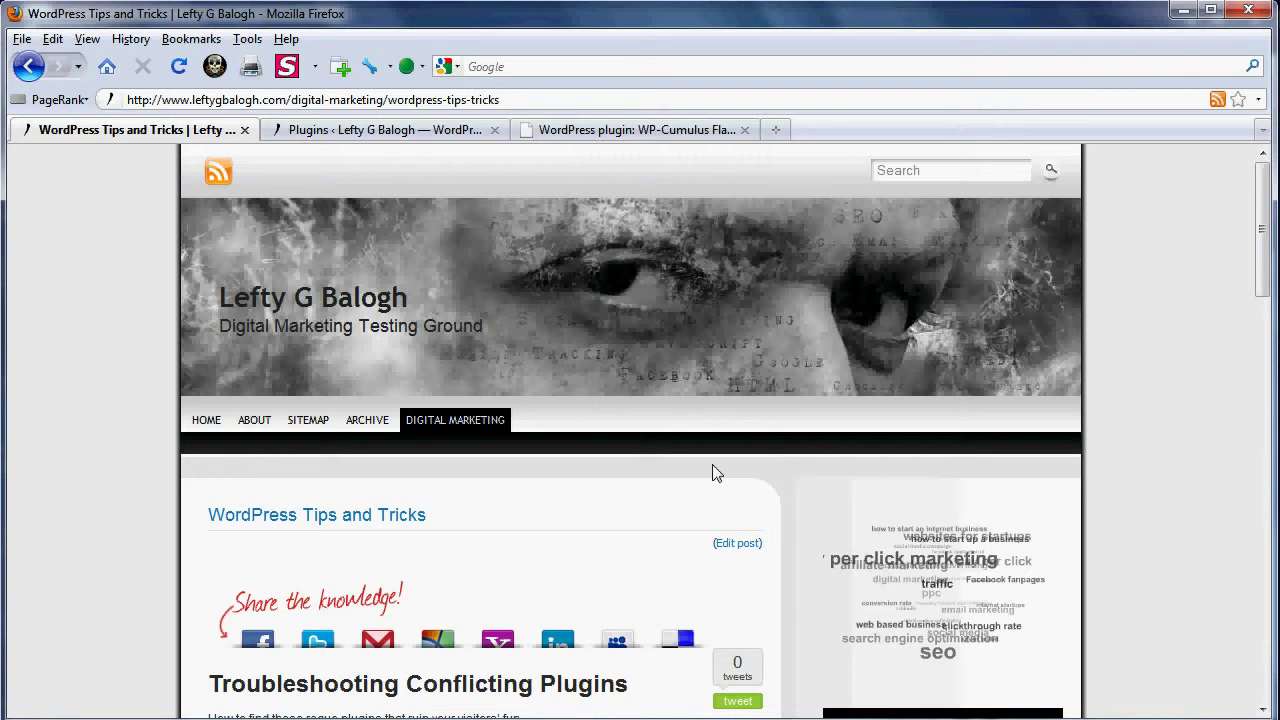
# Reload the WordPress Tips and Tricks post in Firefox to see how the sidebar tag cloud renders
pyautogui.press('F5')
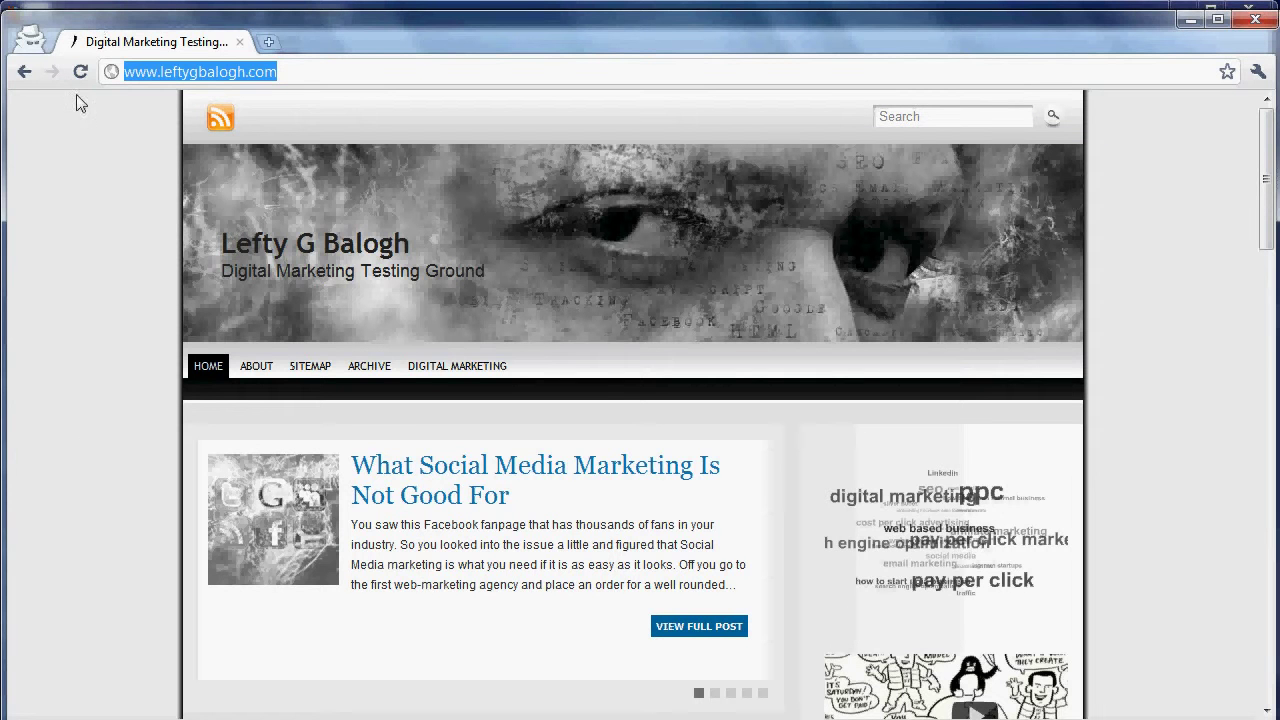
# Reload the blog home page in Chrome, then go back to the Firefox post
pyautogui.click(81, 76)
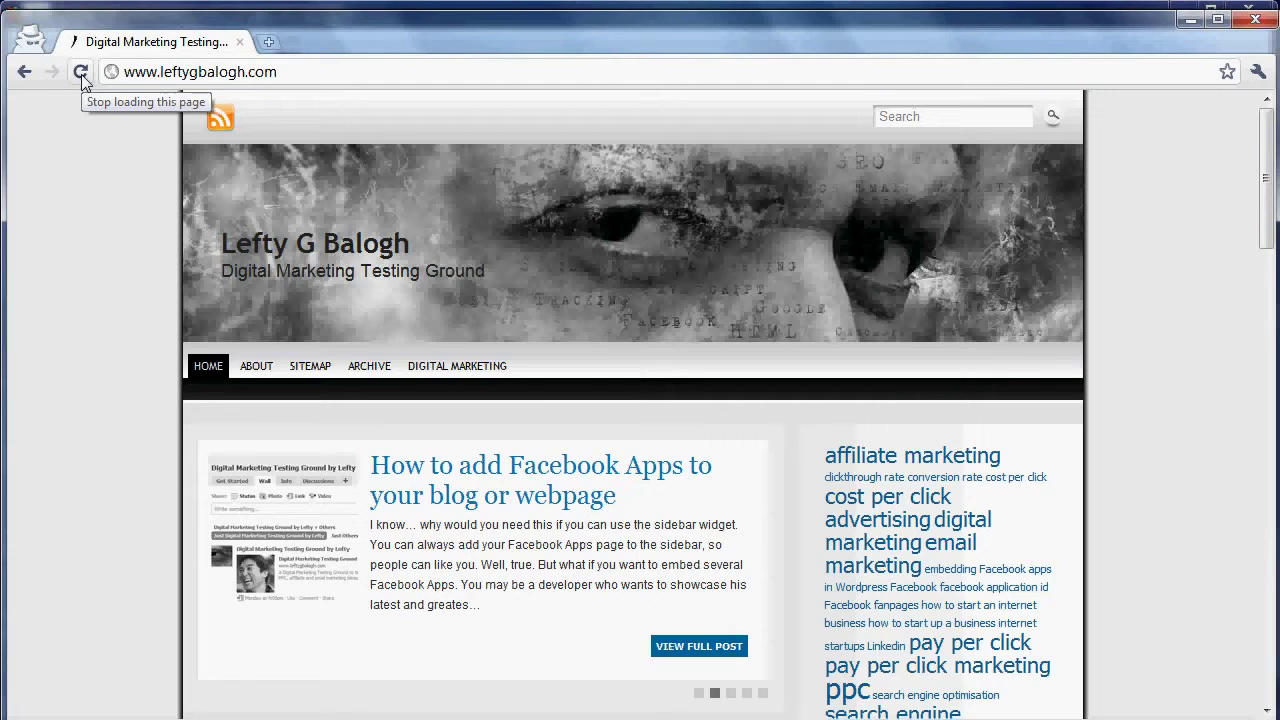
pyautogui.hotkey('alt', 'Tab')
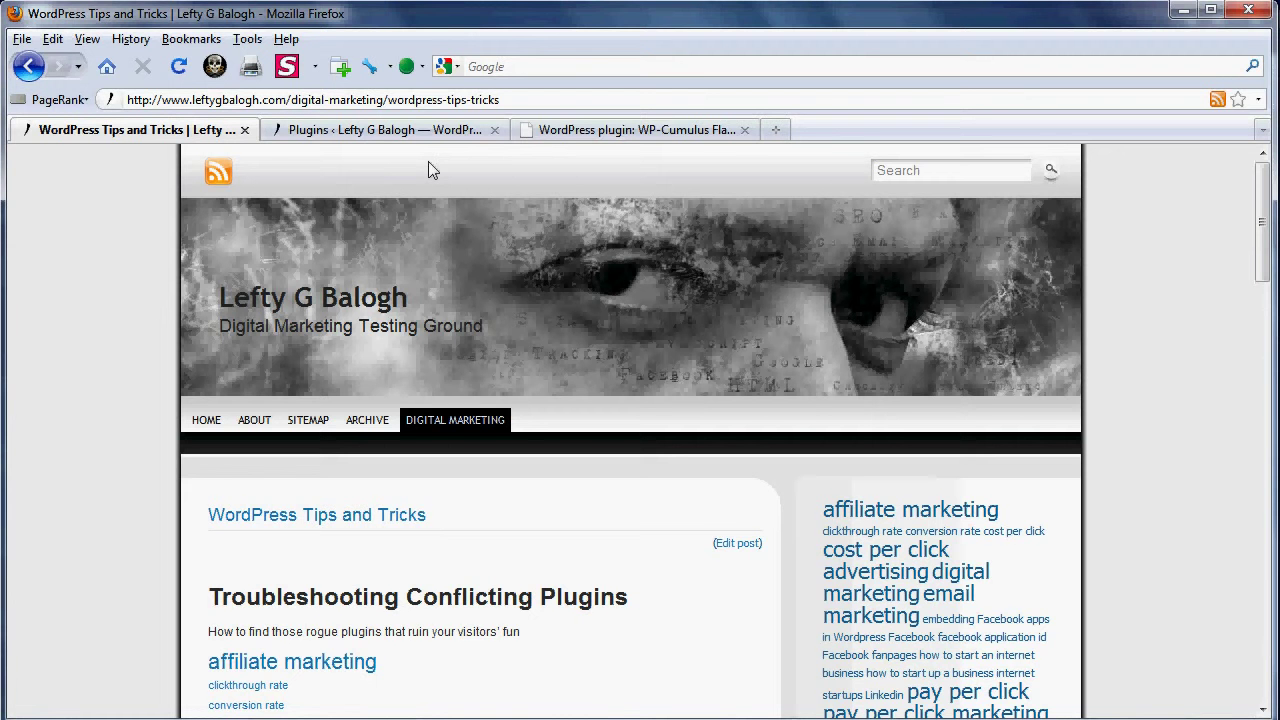
pyautogui.click(563, 130)
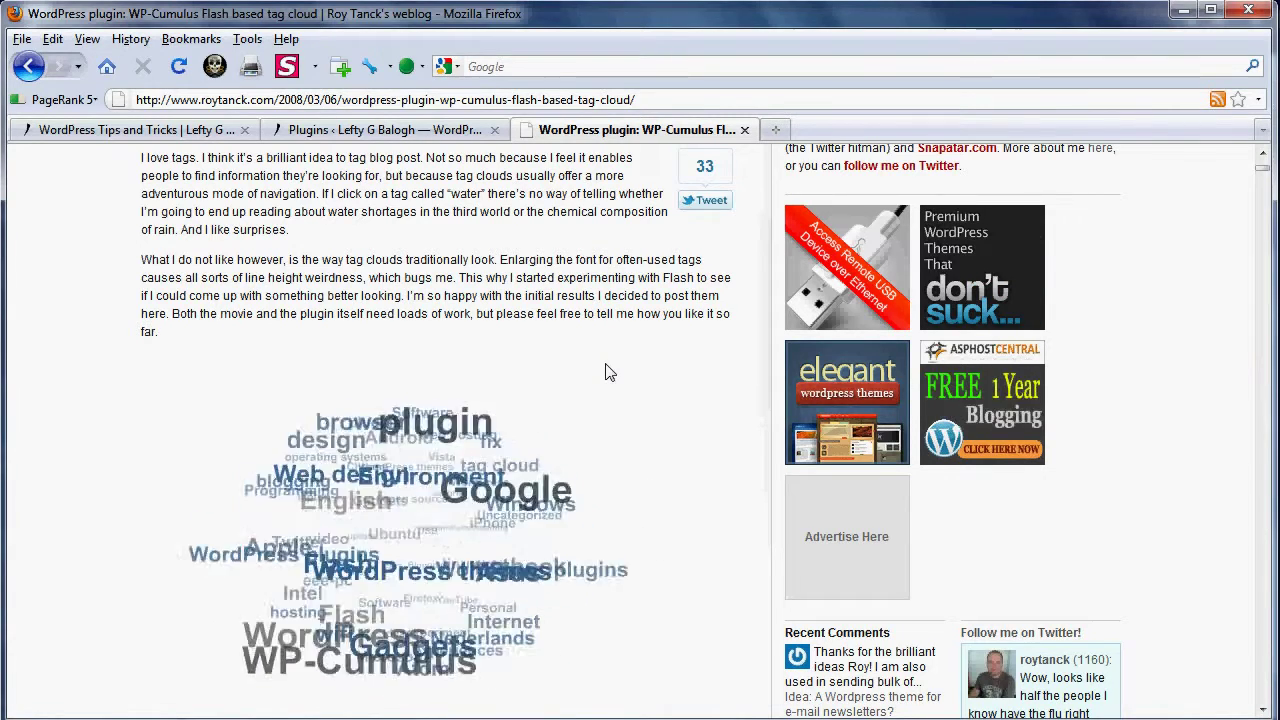
pyautogui.click(118, 130)
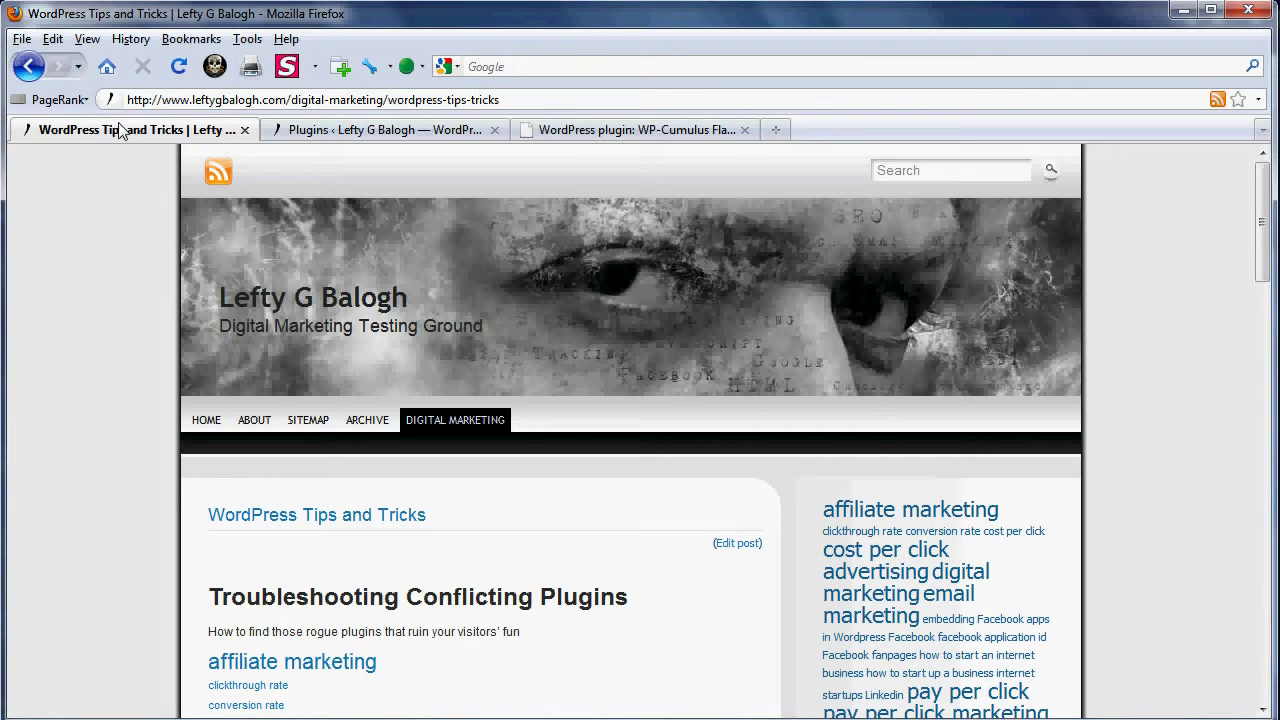
# Filter the Plugins admin page to the 31 active plugins and scroll to the list's end
pyautogui.click(314, 130)
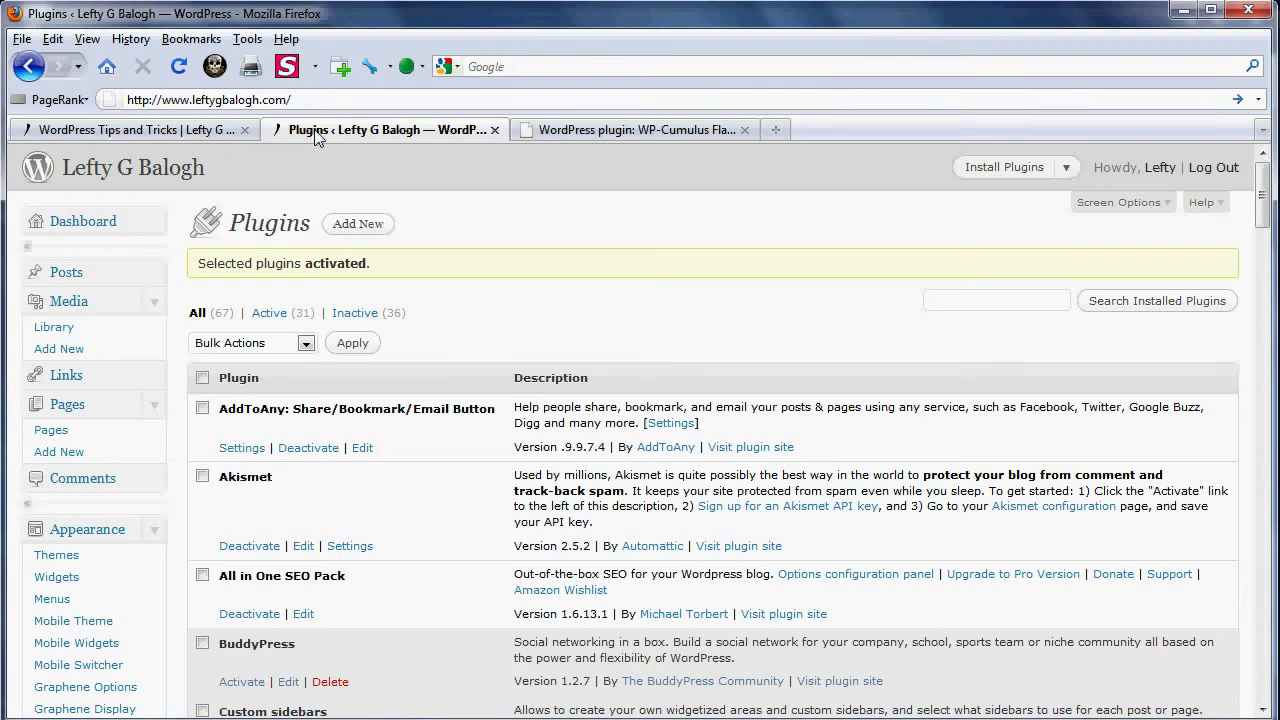
pyautogui.click(269, 314)
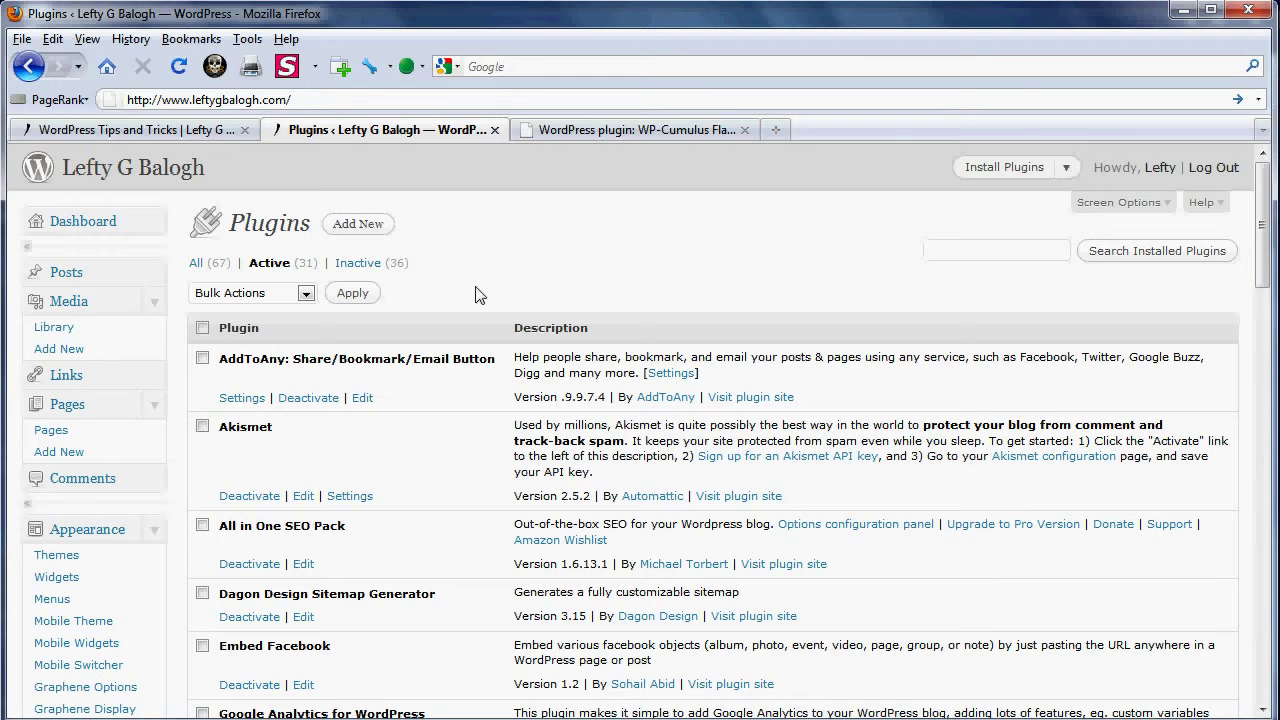
pyautogui.scroll(-10, 476, 294)
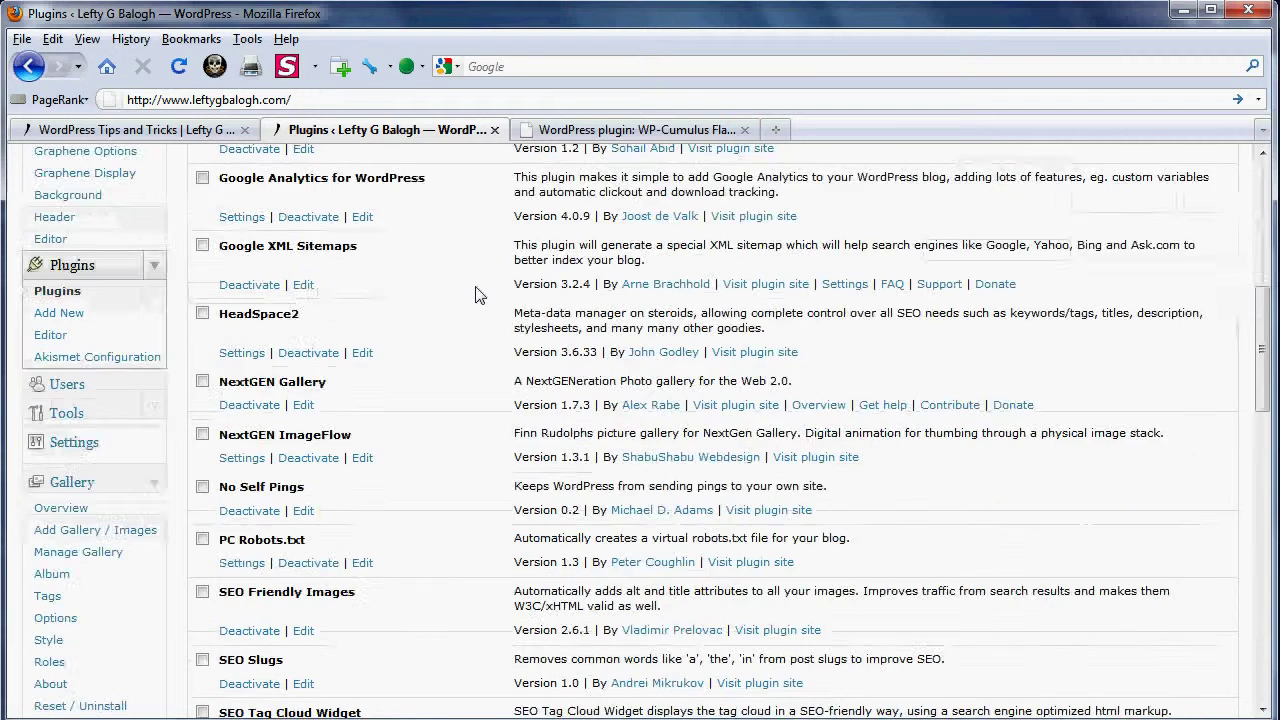
pyautogui.scroll(-10, 476, 294)
pyautogui.scroll(-10, 476, 294)
pyautogui.scroll(-5, 476, 294)
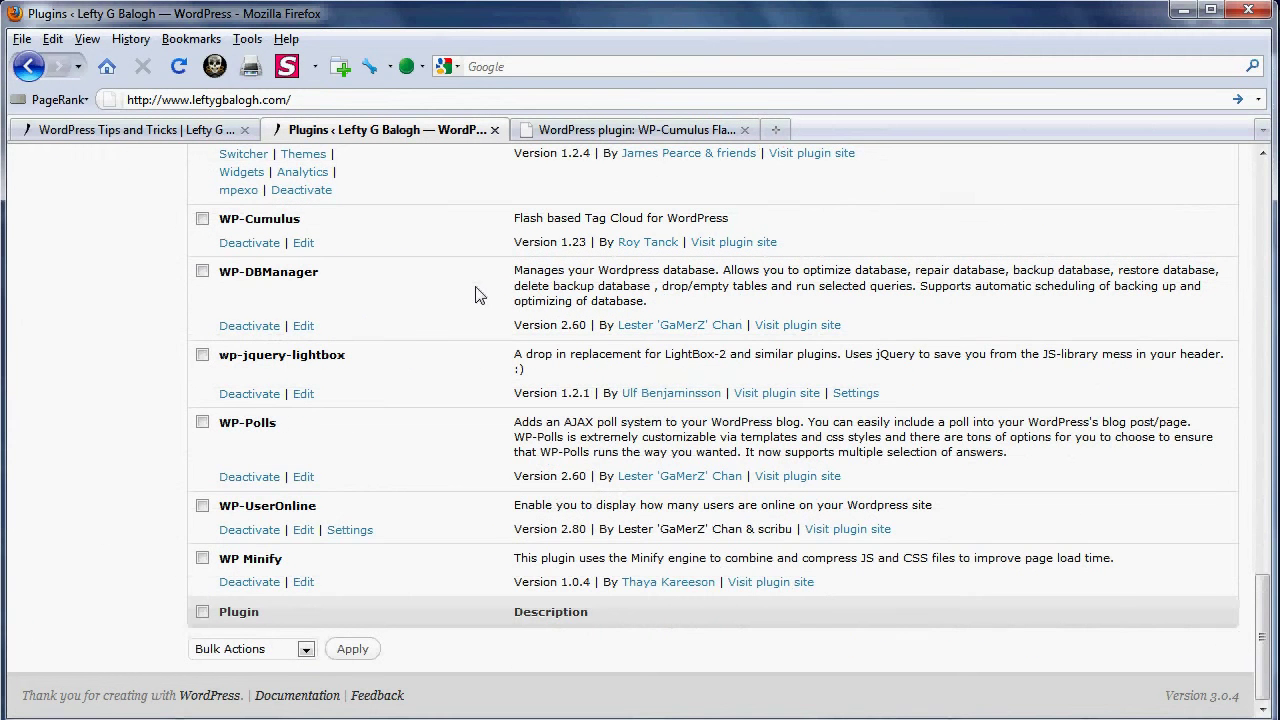
# Bulk-deactivate WP Minify, WP-UserOnline, WP-Polls, wp-jquery-lightbox and WP-DBManager
pyautogui.click(202, 558)
pyautogui.click(203, 507)
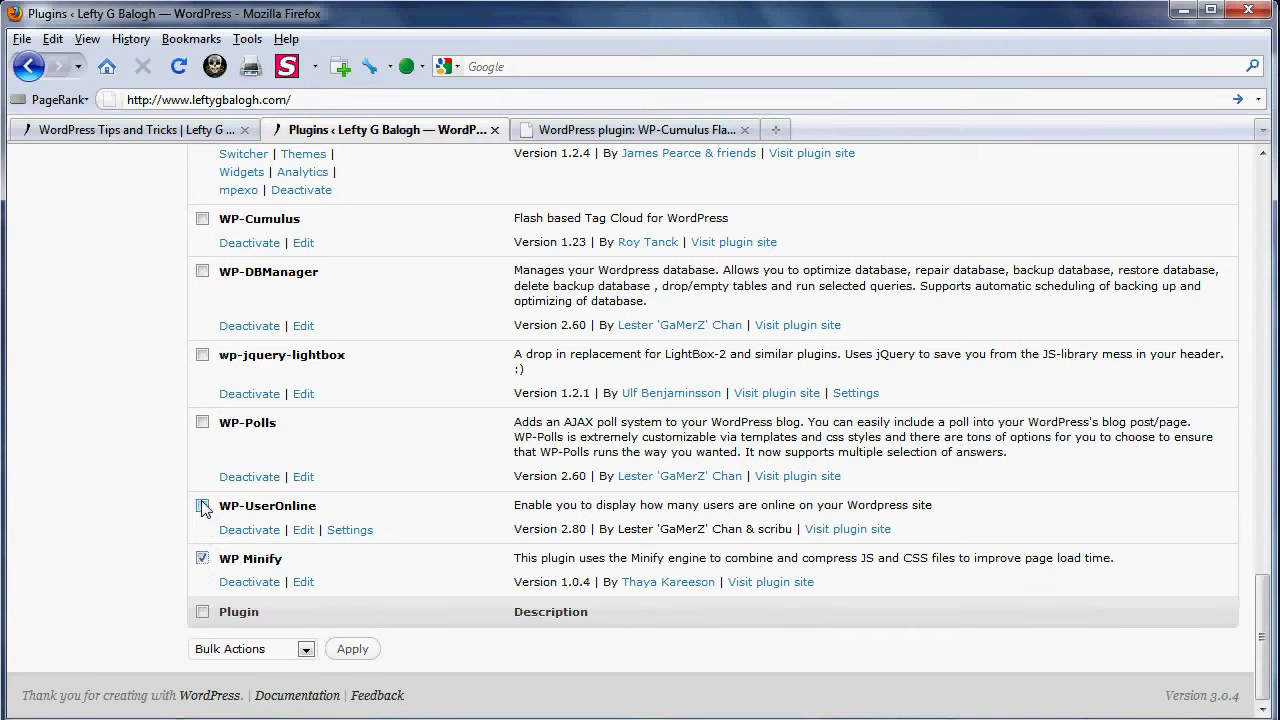
pyautogui.click(203, 424)
pyautogui.click(203, 356)
pyautogui.click(203, 272)
pyautogui.click(305, 650)
pyautogui.click(253, 688)
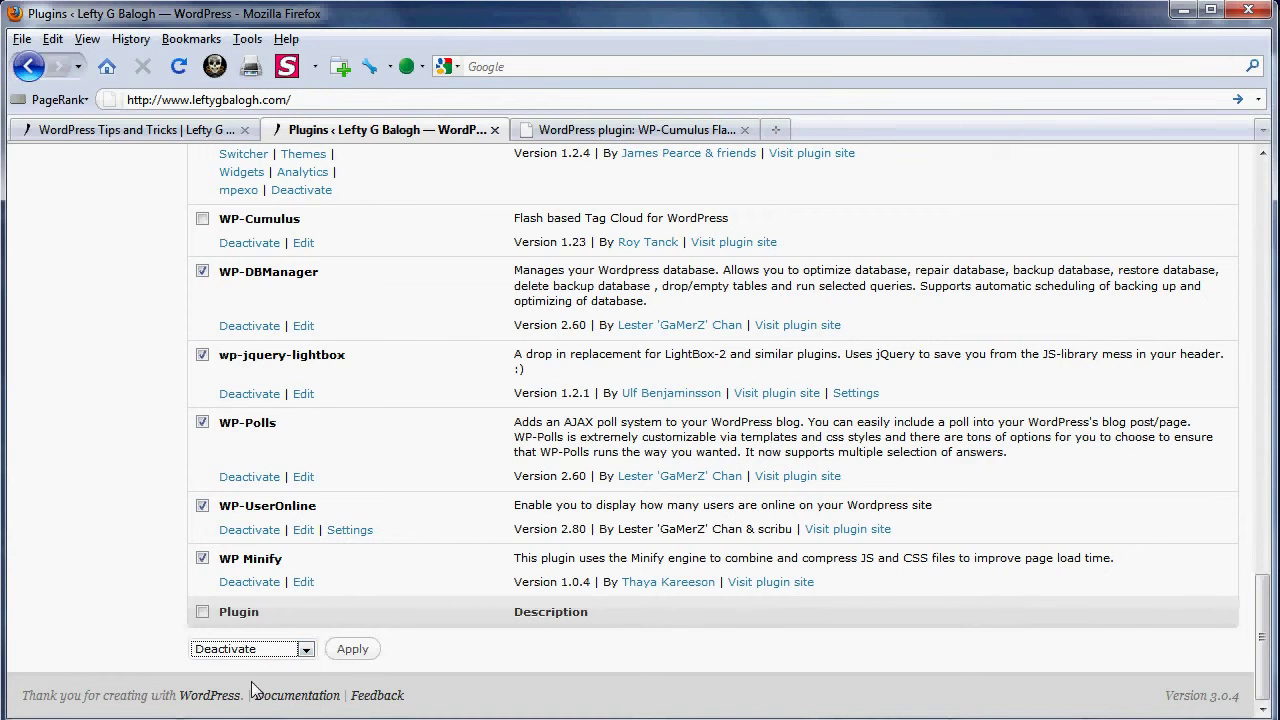
pyautogui.click(350, 652)
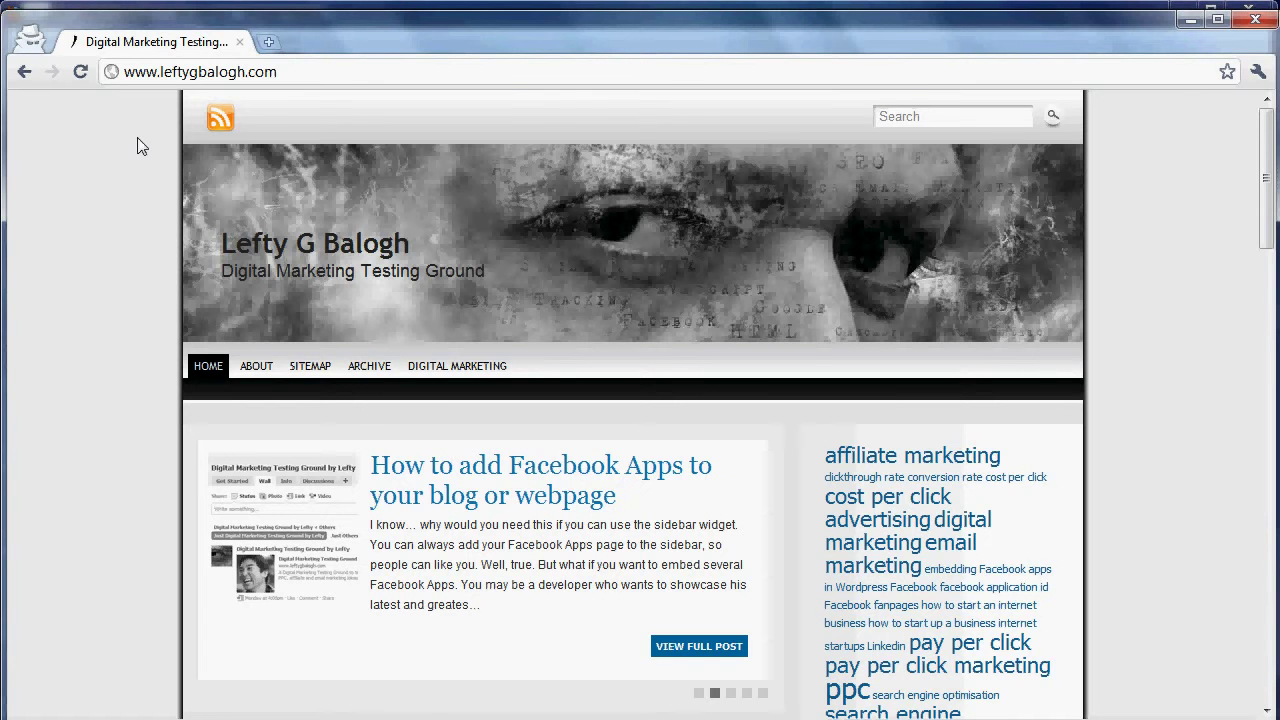
# Reload the blog home page in Chrome to check whether the tag cloud now spins in 3D
pyautogui.press('F5')
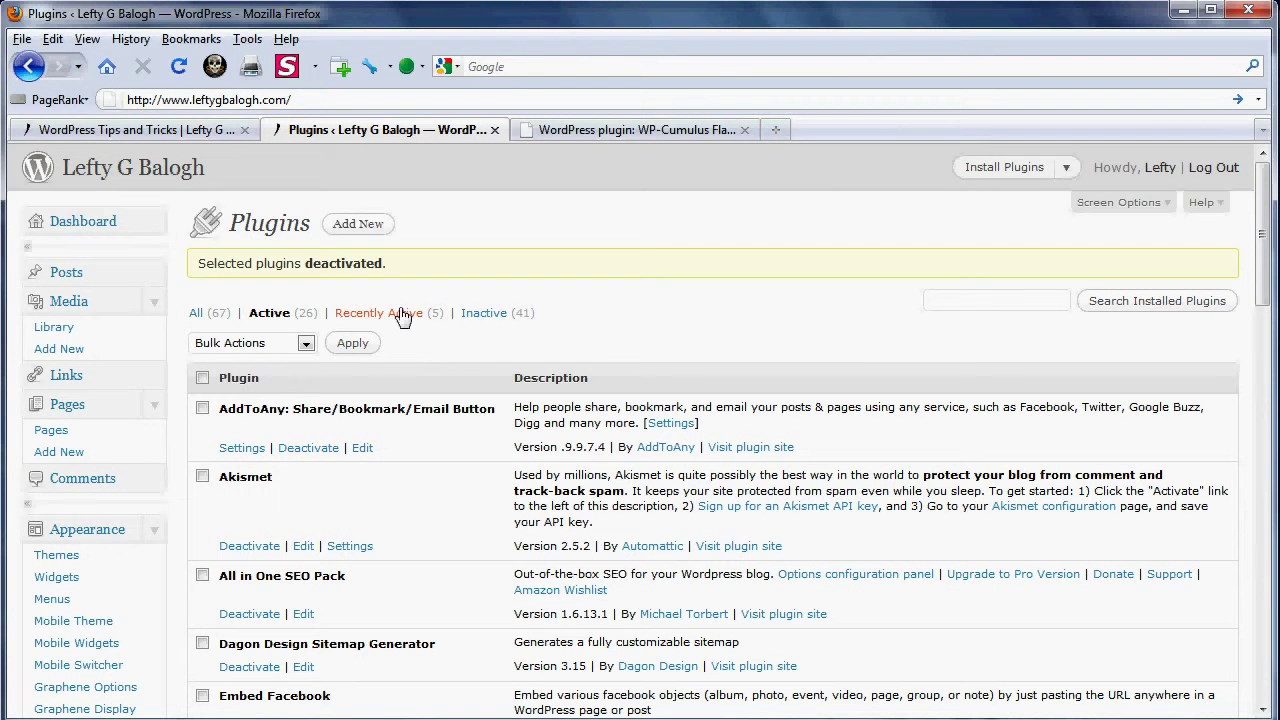
# Bulk-activate WP-DBManager, wp-jquery-lightbox and WP-Polls from the Recently Active list
pyautogui.click(403, 313)
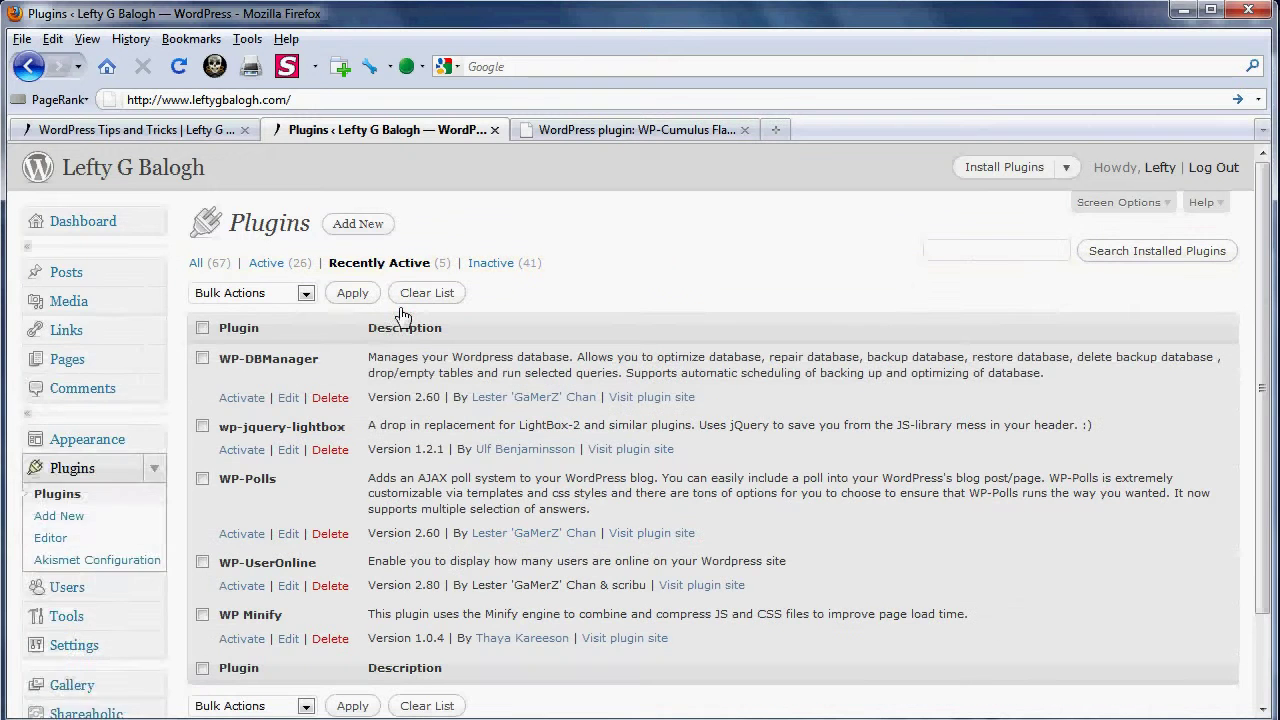
pyautogui.click(202, 358)
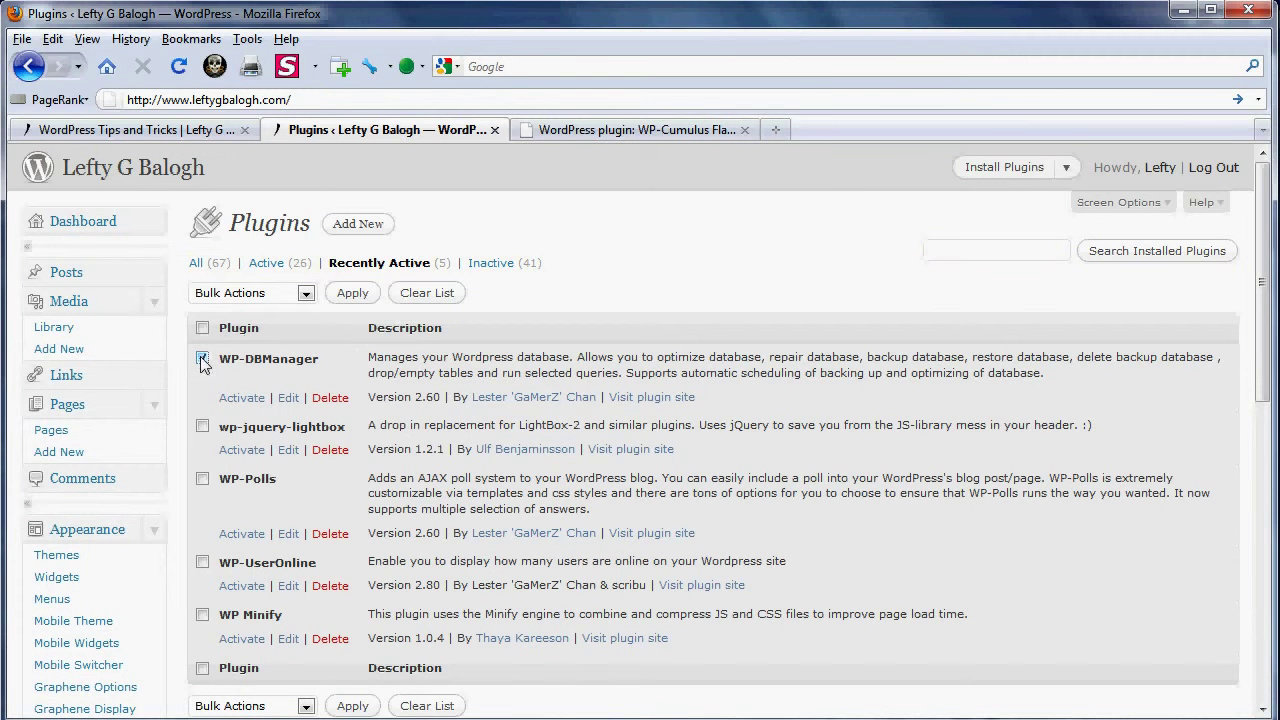
pyautogui.click(202, 426)
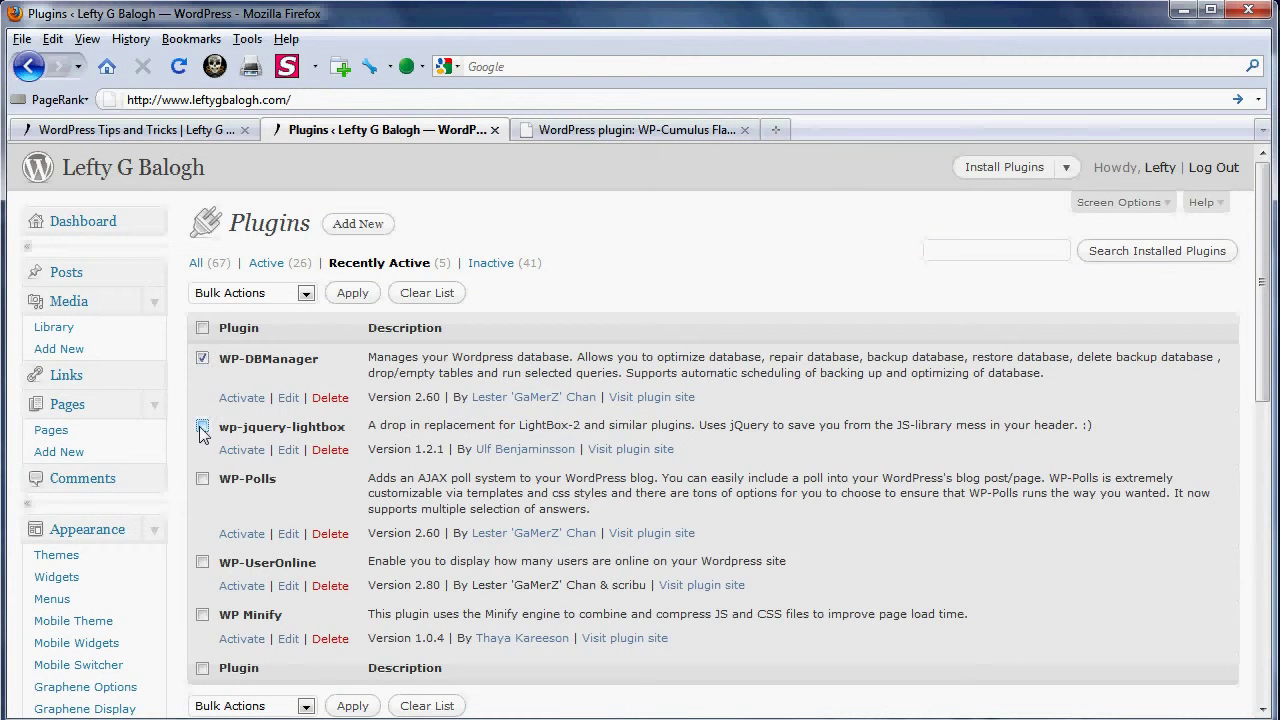
pyautogui.click(203, 480)
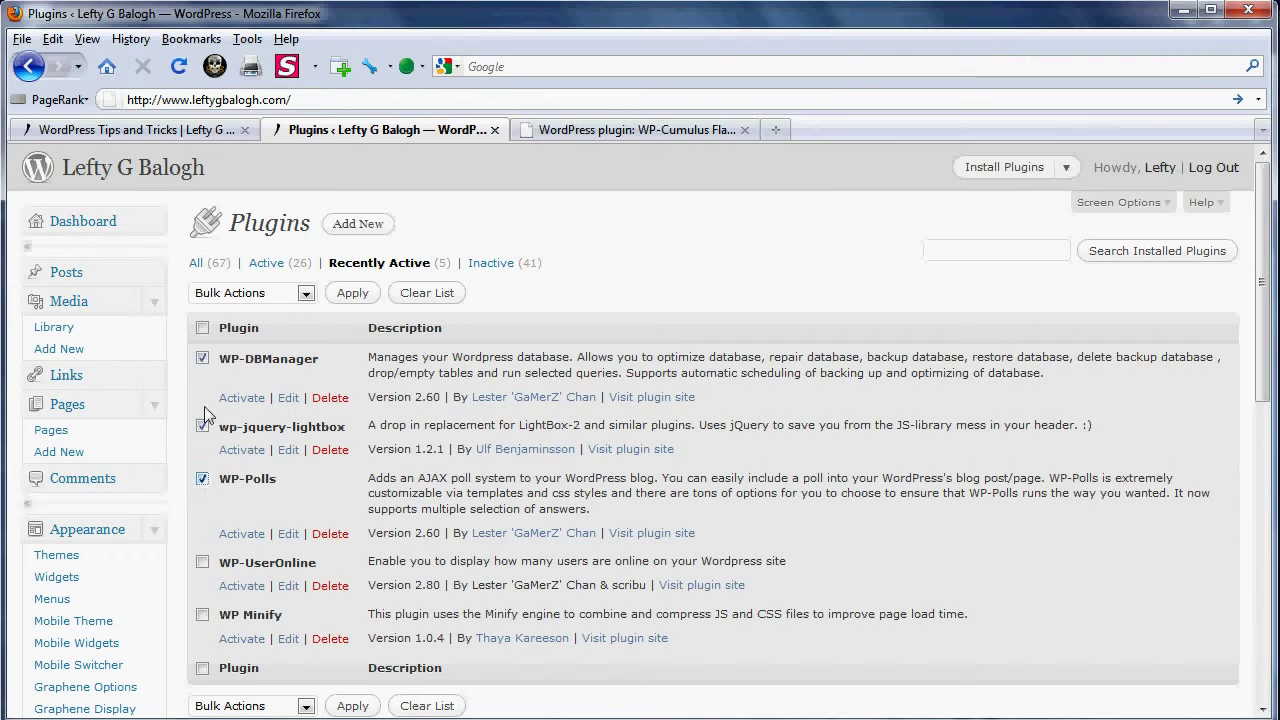
pyautogui.click(230, 298)
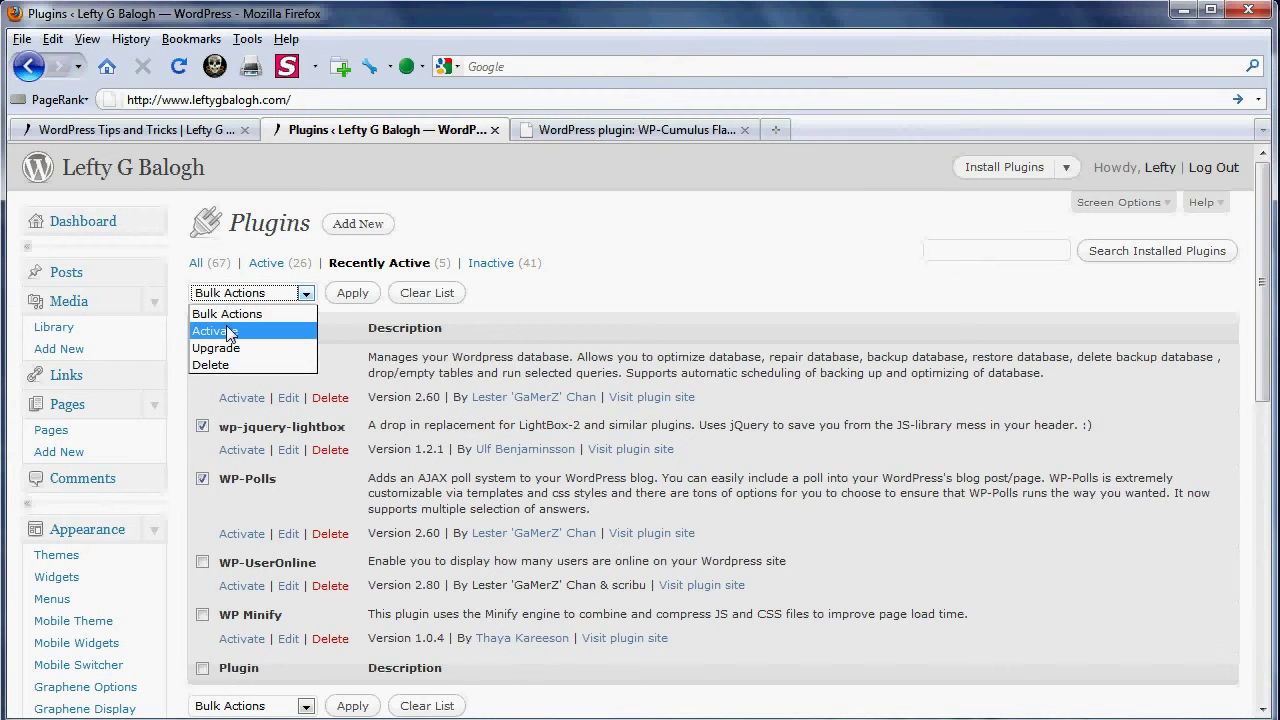
pyautogui.click(230, 331)
pyautogui.click(350, 295)
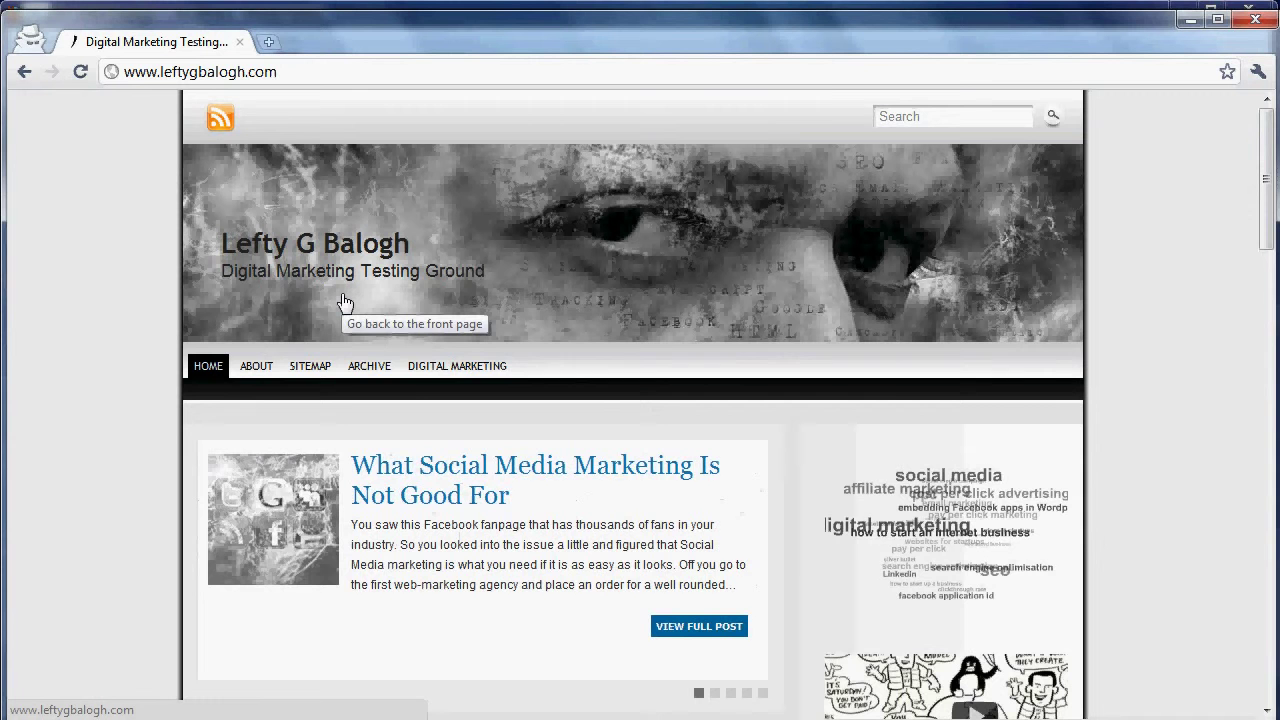
# Reload the Chrome home page to recheck the tag cloud with those three plugins restored
pyautogui.press('F5')
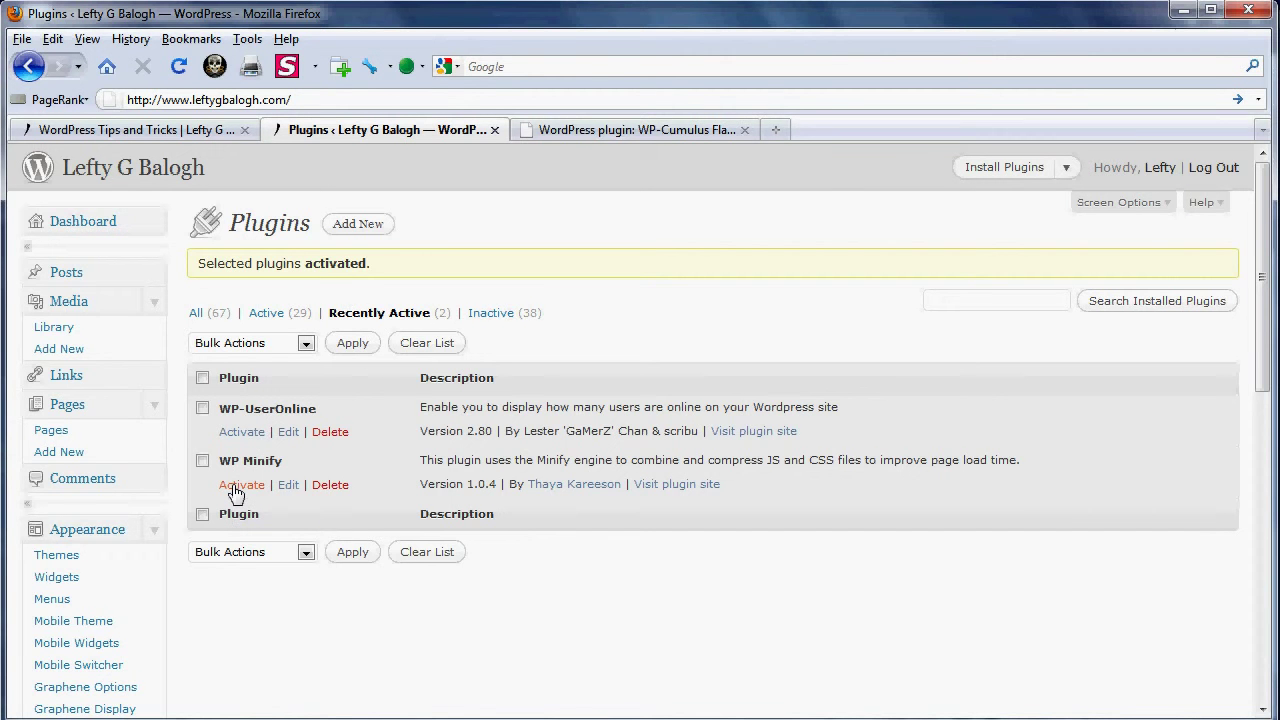
# Activate WP Minify, then WP-UserOnline, from the Recently Active plugins list
pyautogui.click(235, 486)
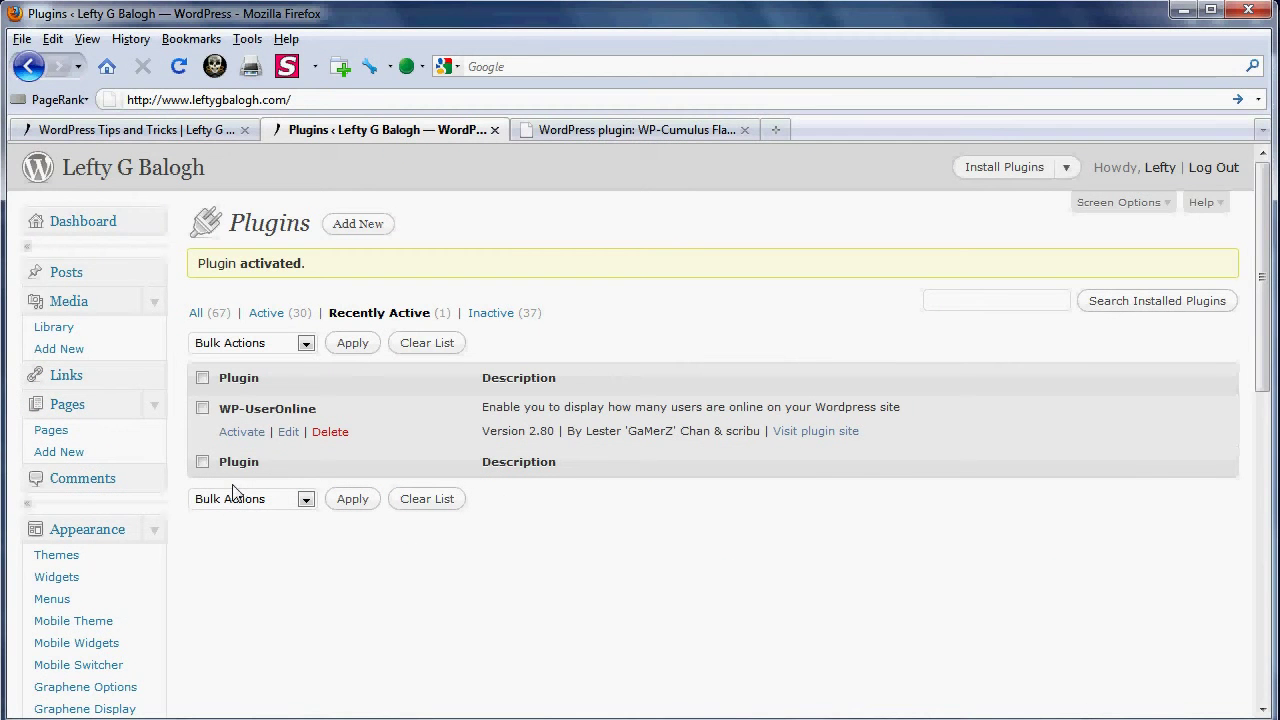
pyautogui.click(242, 432)
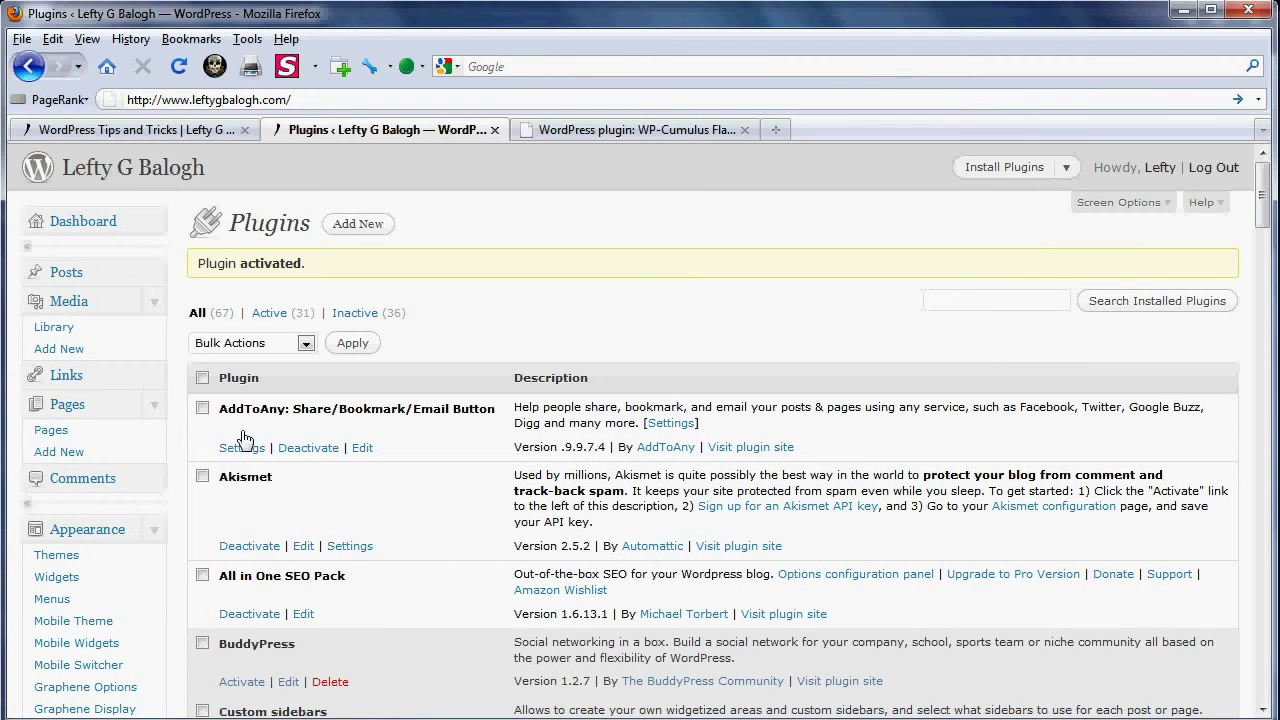
# Deactivate only WP Minify from the Active plugins list, leaving 30 active, then return to the Firefox post
pyautogui.click(269, 314)
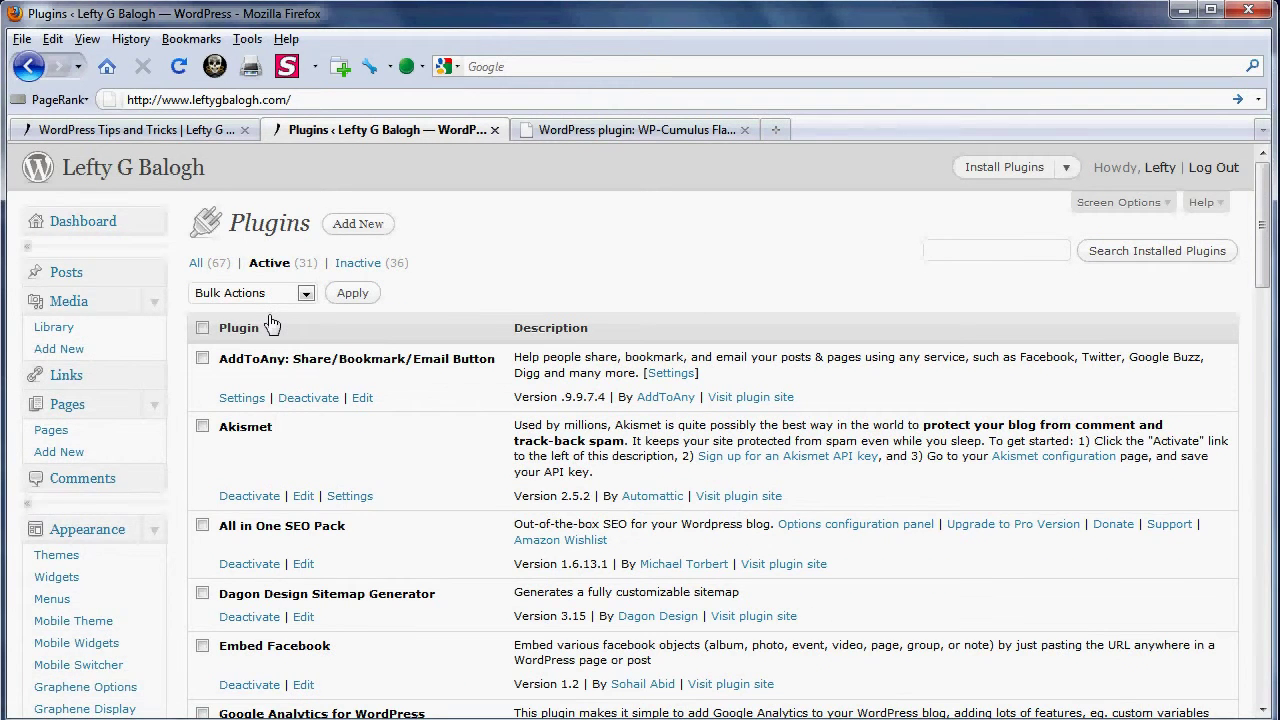
pyautogui.scroll(-15, 270, 322)
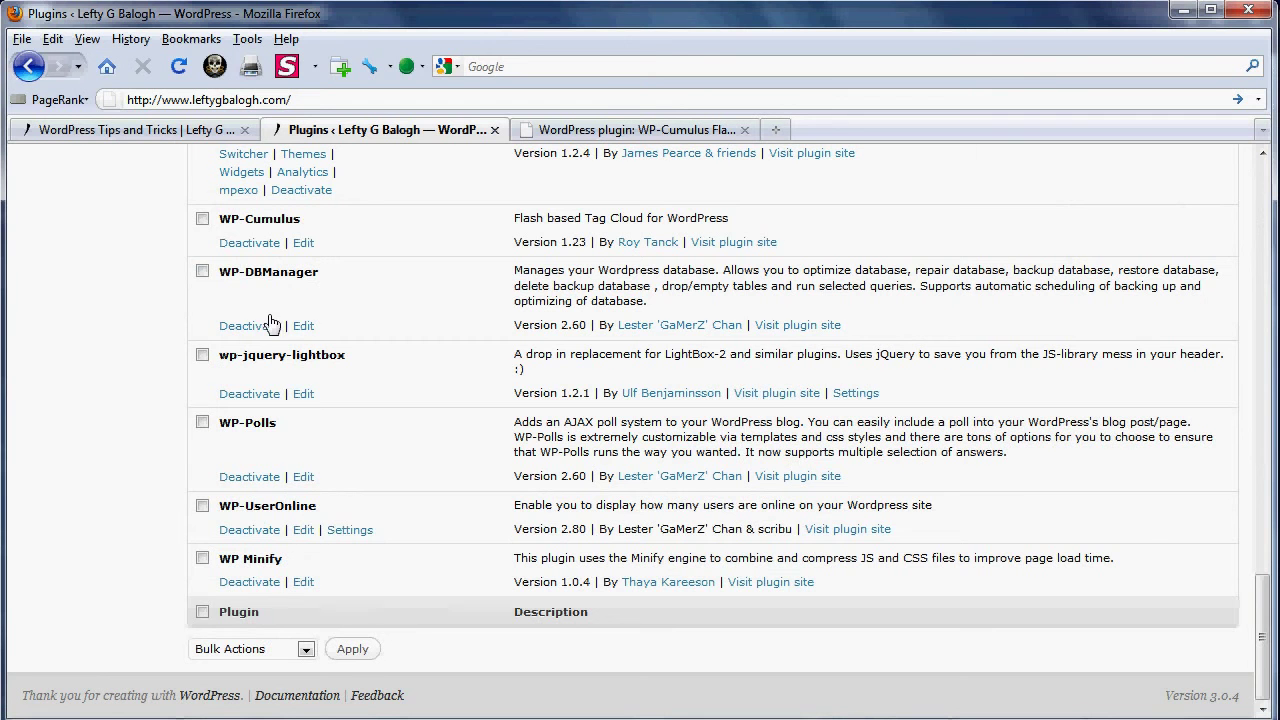
pyautogui.click(241, 585)
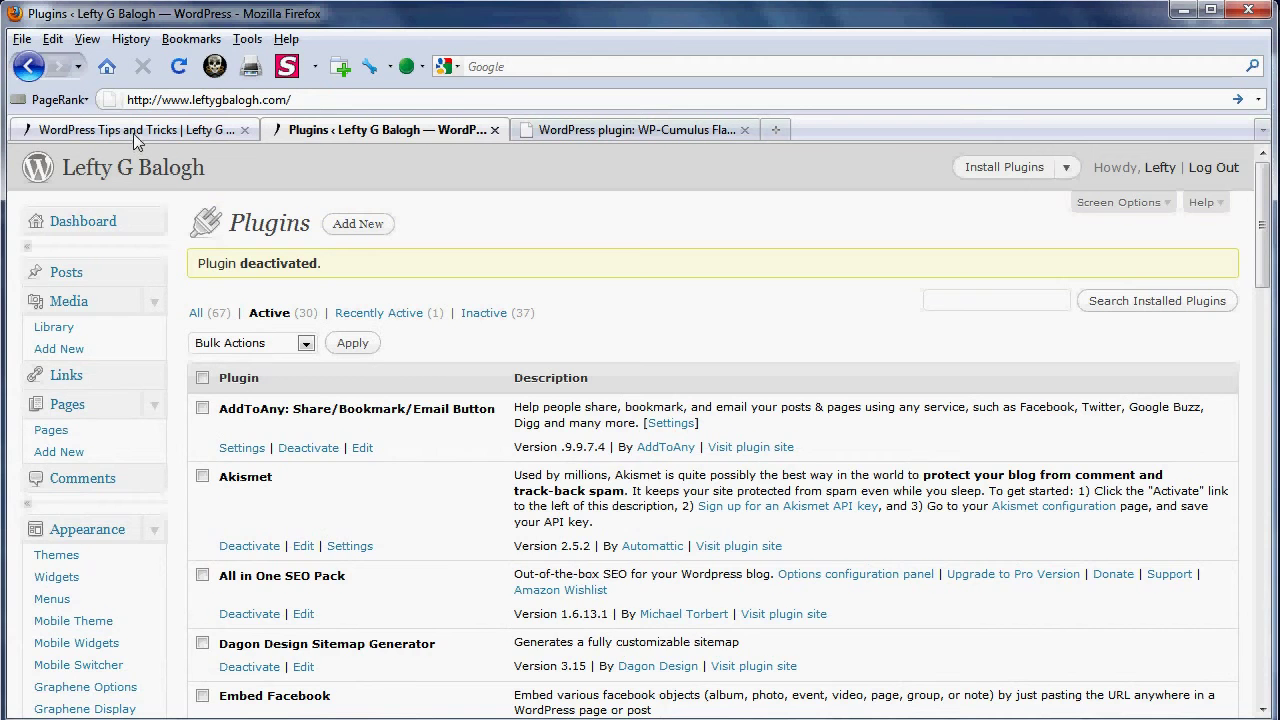
pyautogui.click(133, 133)
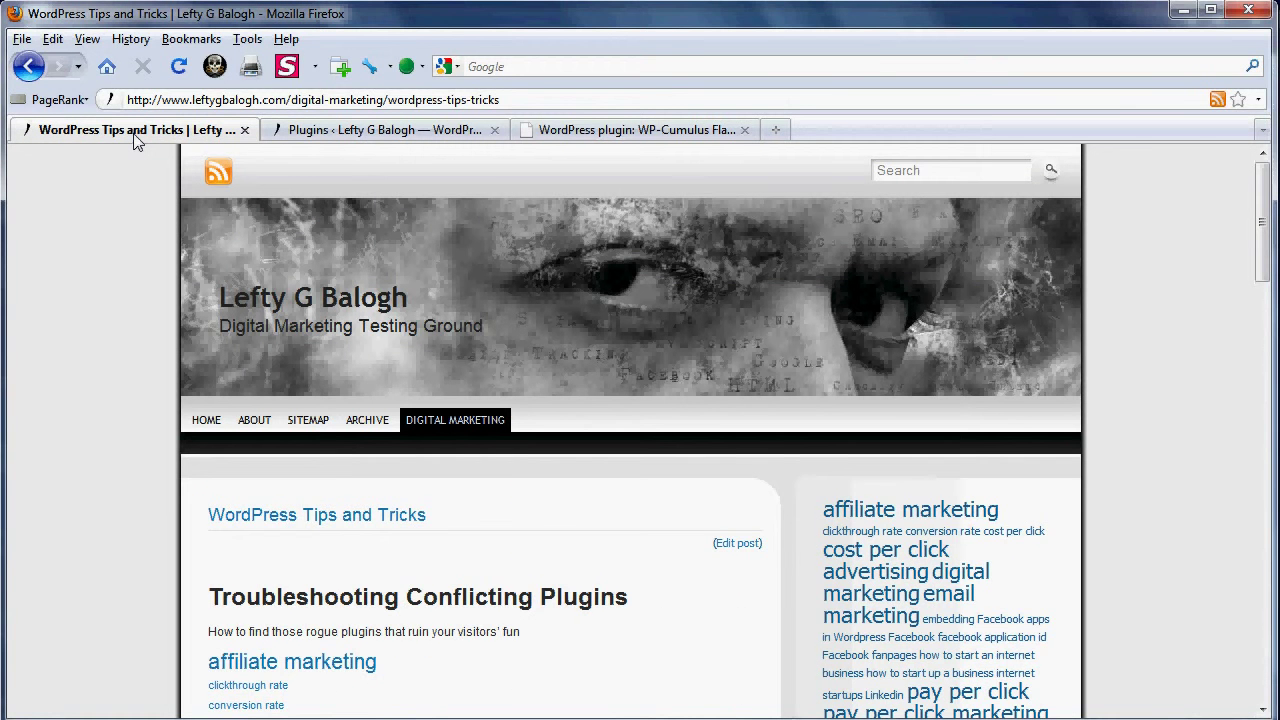
# Reload the Troubleshooting Conflicting Plugins post in Firefox to check for the Flash tag cloud
pyautogui.press('F5')
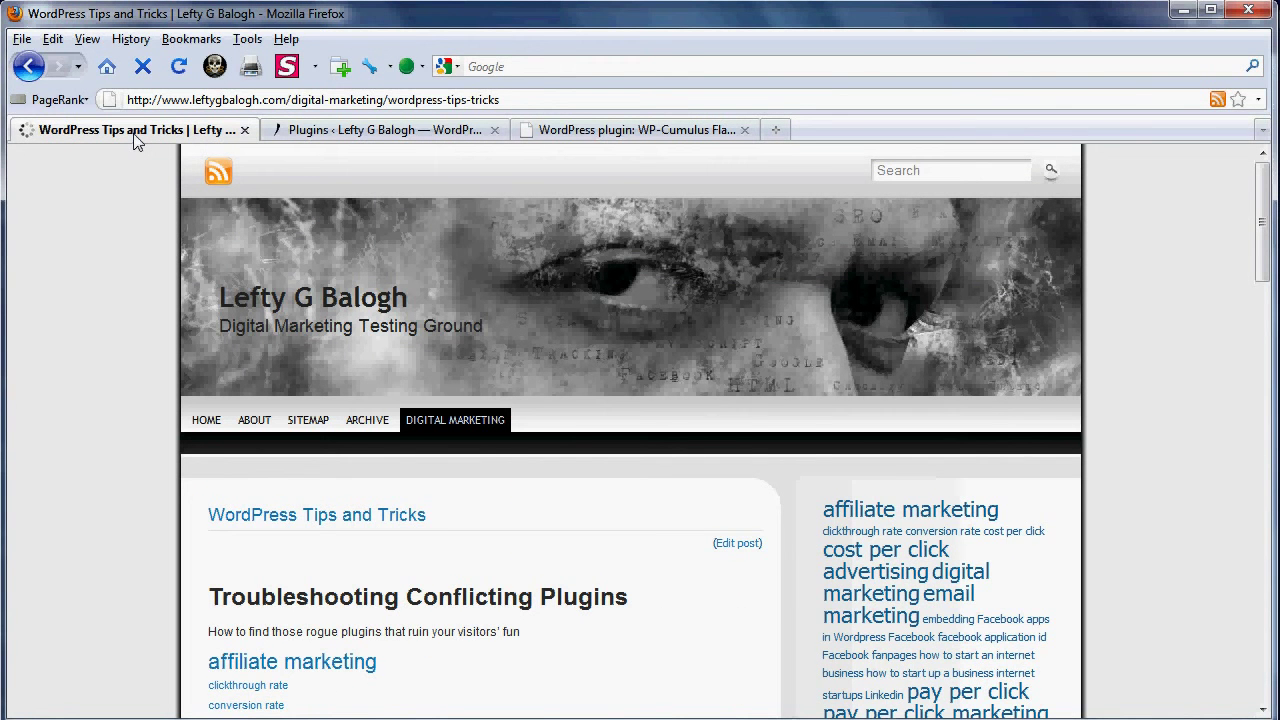